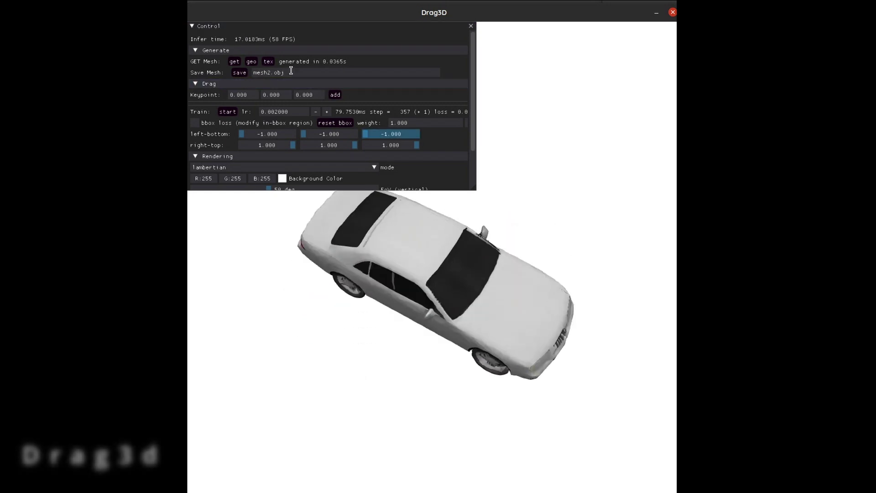
Step: Regenerate the car geometry three times until a white sedan with a rear spoiler appears
left_click(254, 61)
left_click_drag(505, 354, 269, 89)
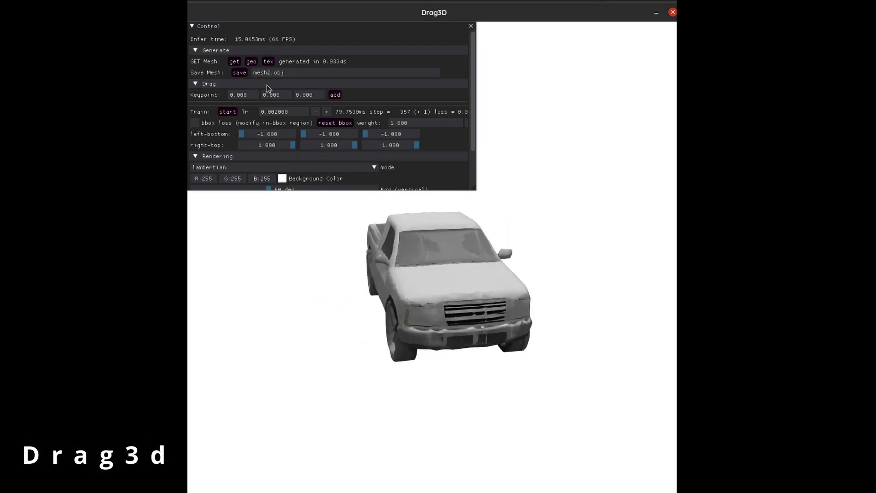
left_click(257, 62)
left_click(251, 62)
left_click_drag(312, 250, 463, 273)
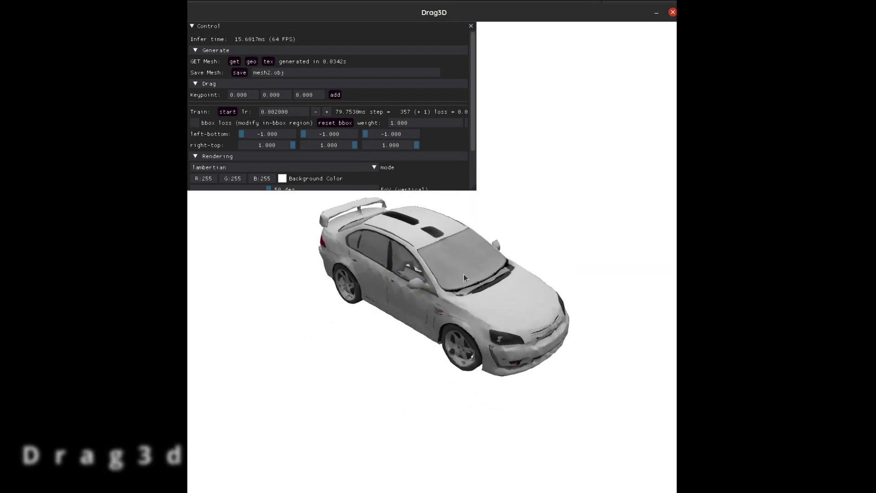
Step: Place a drag keypoint on the sedan's hood and view the deformation from lower down
left_click(511, 302, "ctrl")
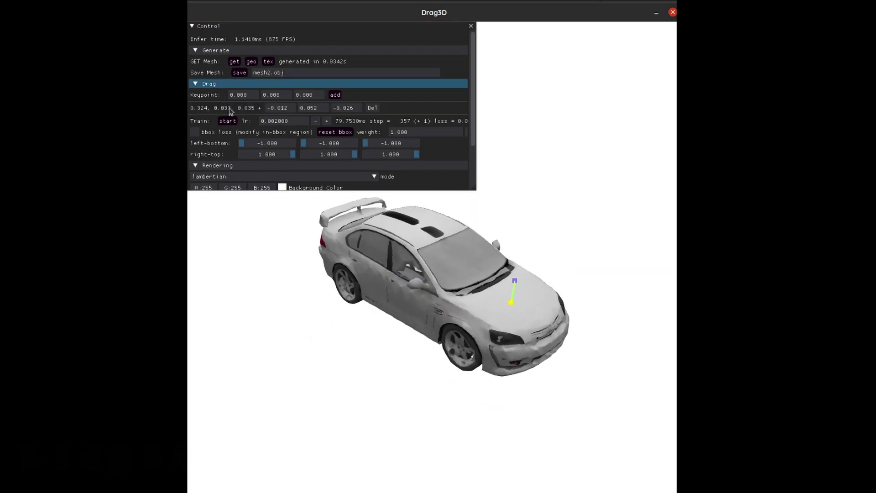
left_click_drag(425, 362, 446, 349)
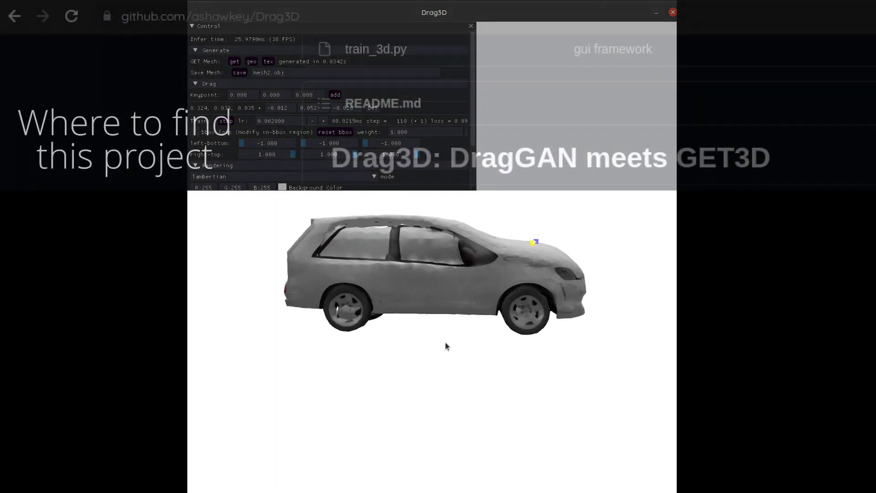
Step: Orbit the gray pickup to a three-quarter view of its raised bed keypoint
left_click_drag(447, 327, 507, 314)
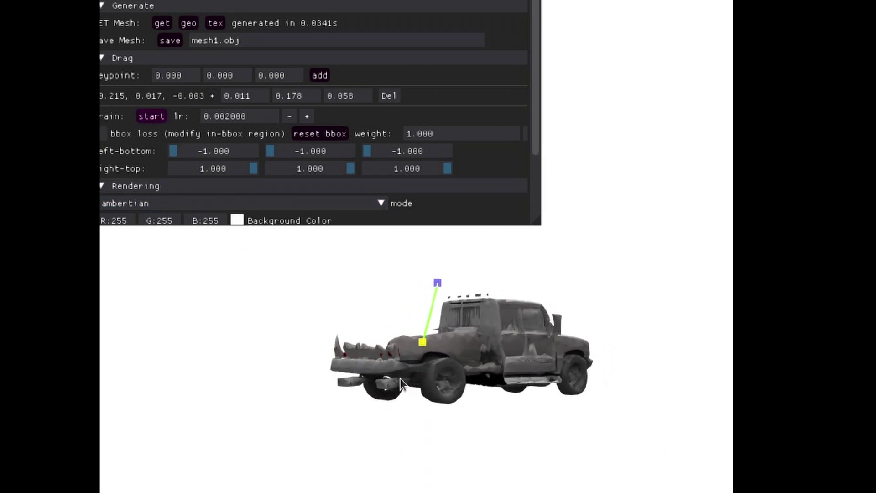
Step: Inspect the deforming truck from the rear, front-right and front-left
left_click_drag(376, 363, 441, 389)
left_click_drag(508, 391, 514, 370)
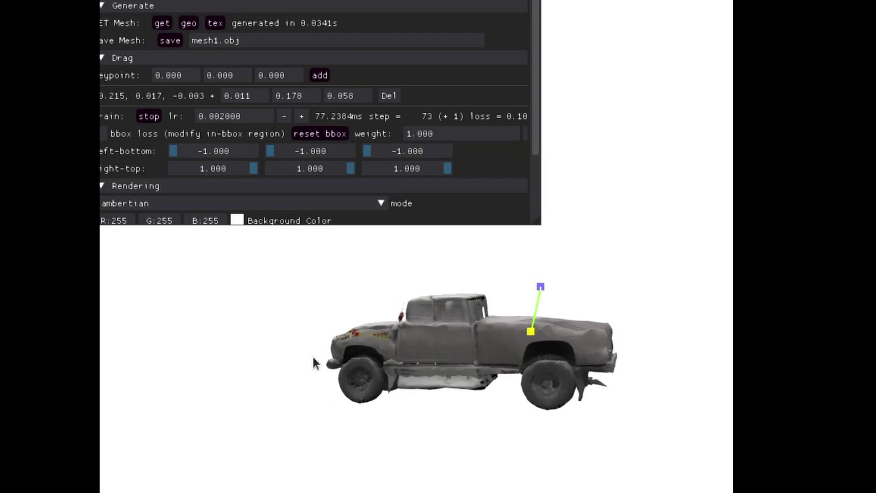
left_click_drag(383, 368, 400, 355)
left_click_drag(467, 360, 433, 325)
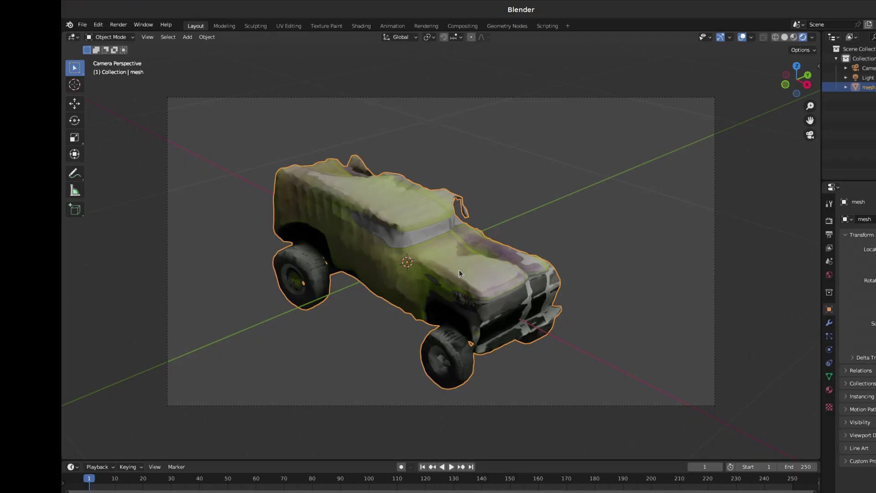
Step: Rotate the imported truck mesh to a new orientation and begin moving it
key("r")
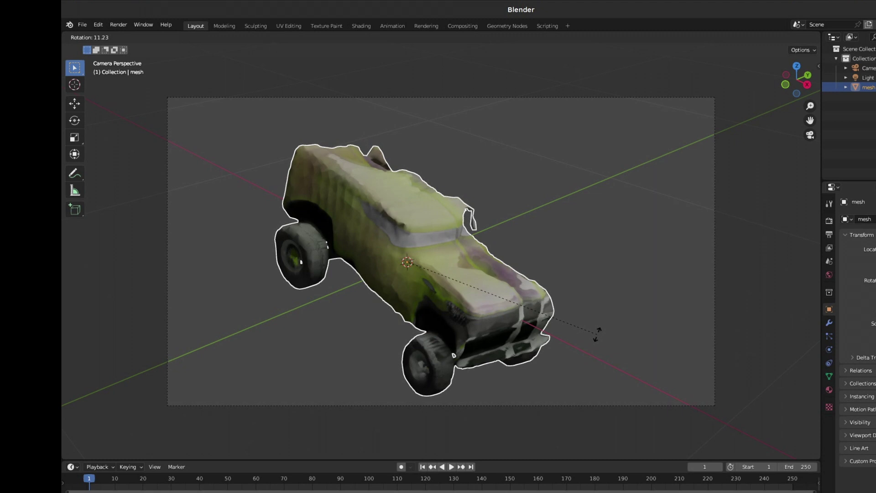
left_click(598, 209)
key("g")
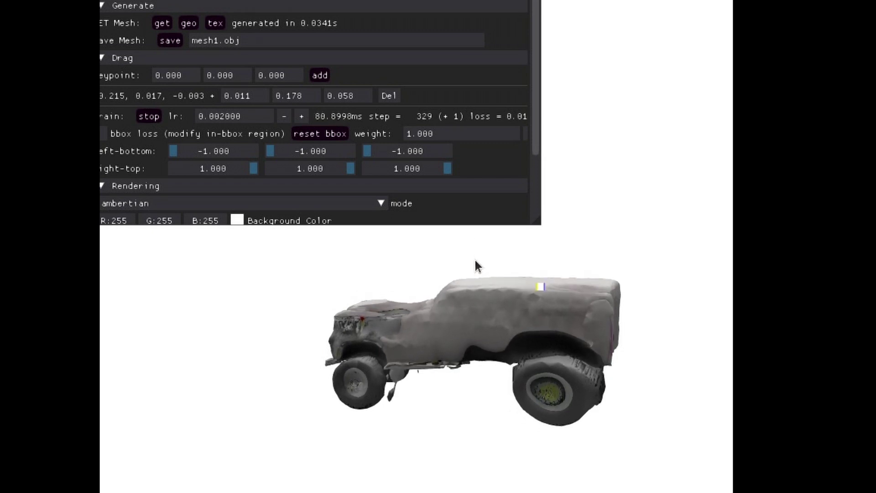
Step: Zoom in on the lifted truck and inspect its front from a front-facing angle
left_click_drag(474, 258, 463, 305)
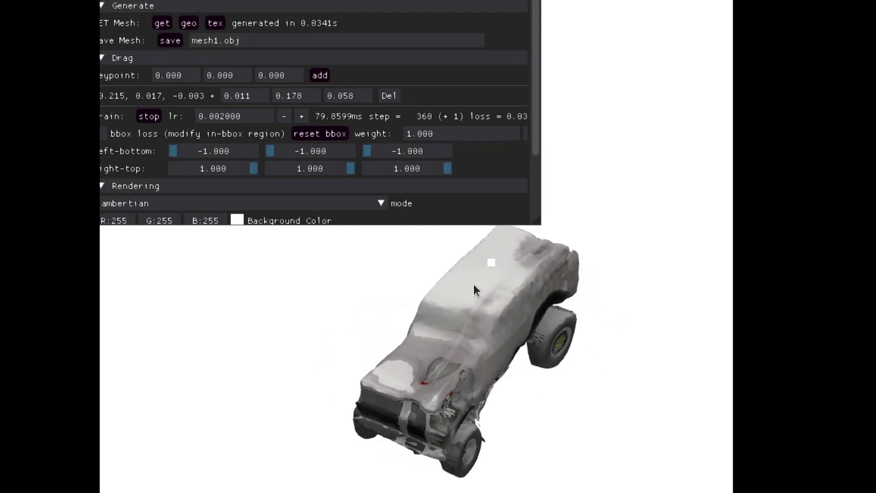
scroll(488, 326, "up", 5)
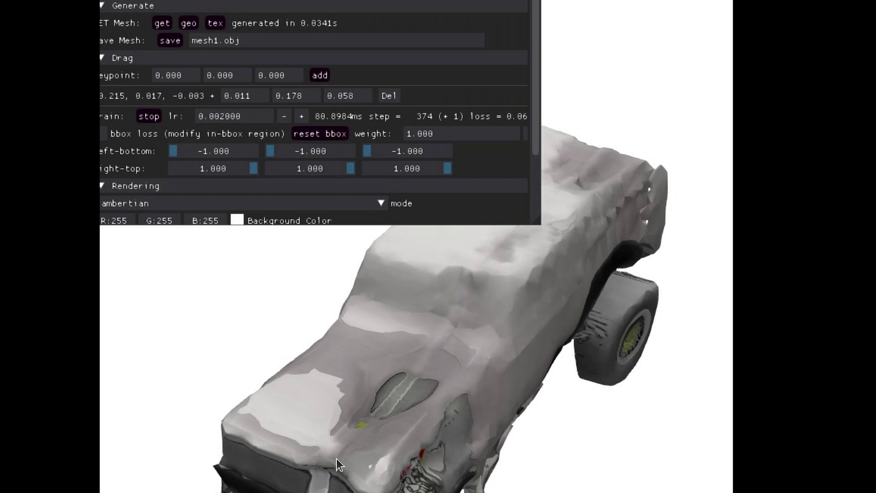
left_click_drag(336, 458, 374, 408)
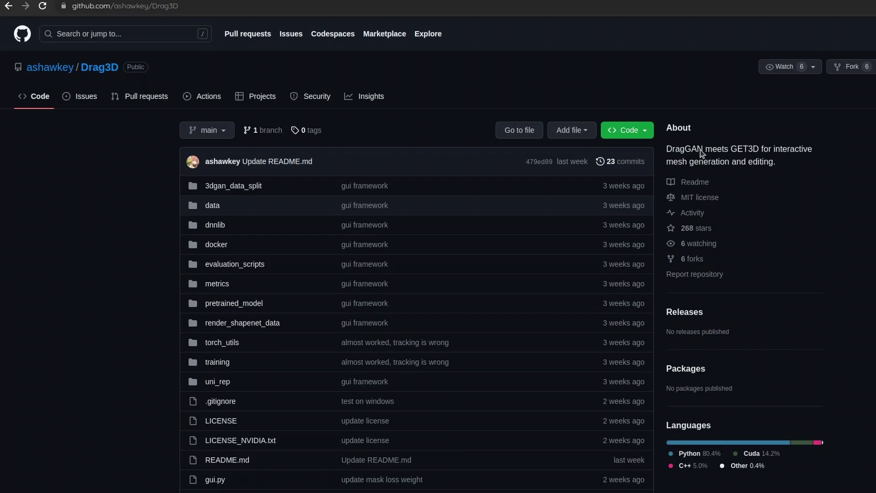
Step: Play the car and chair demo videos in the Drag3D README
scroll(390, 320, "down", 15)
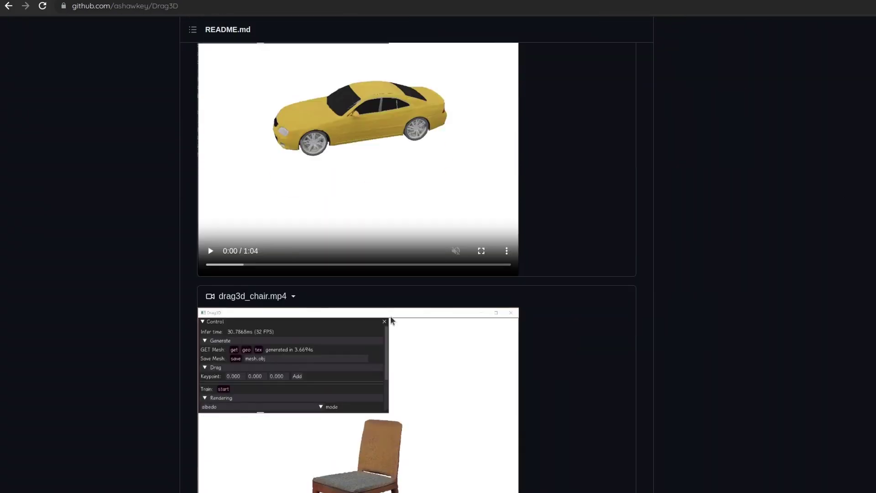
left_click(201, 257)
scroll(341, 390, "down", 5)
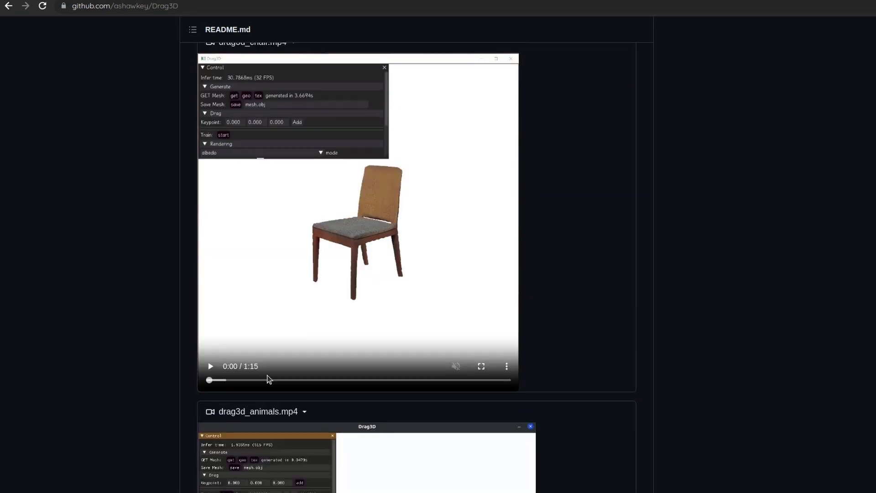
left_click(211, 366)
scroll(610, 284, "up", 6)
Step: Scroll down to the Drag3D Install section and highlight its install commands
scroll(610, 284, "down", 5)
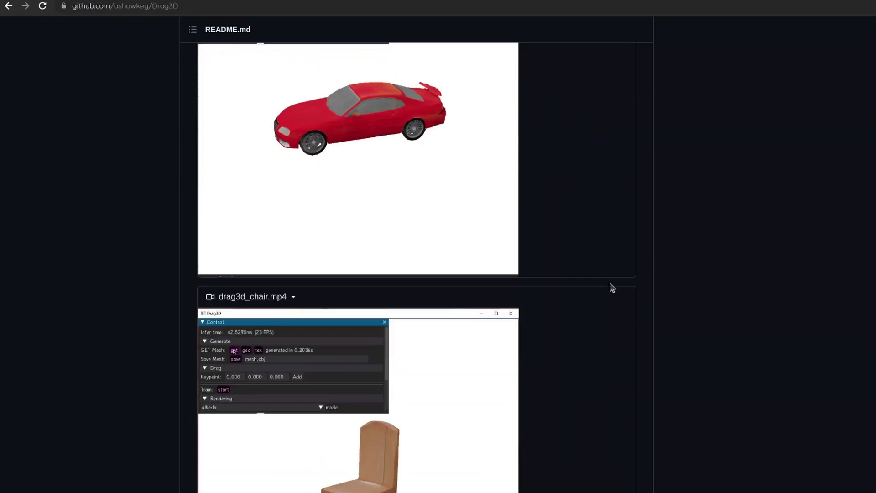
scroll(610, 285, "down", 8)
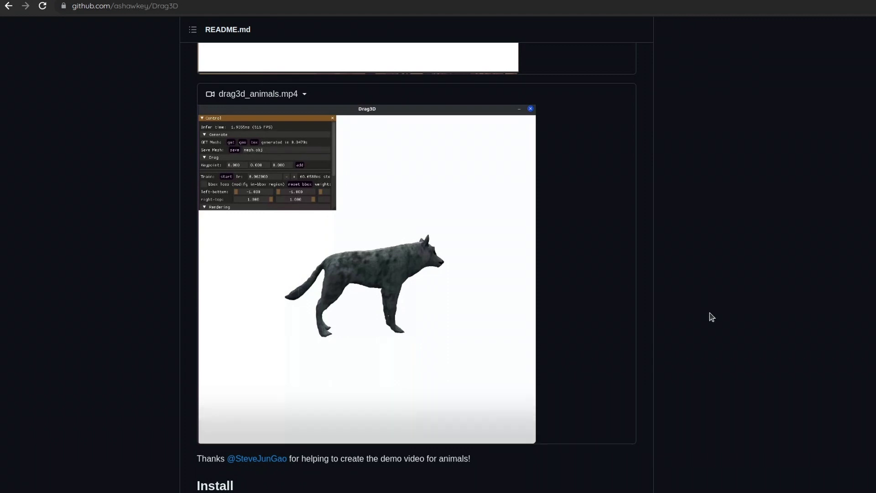
scroll(710, 315, "down", 3)
scroll(709, 315, "down", 2)
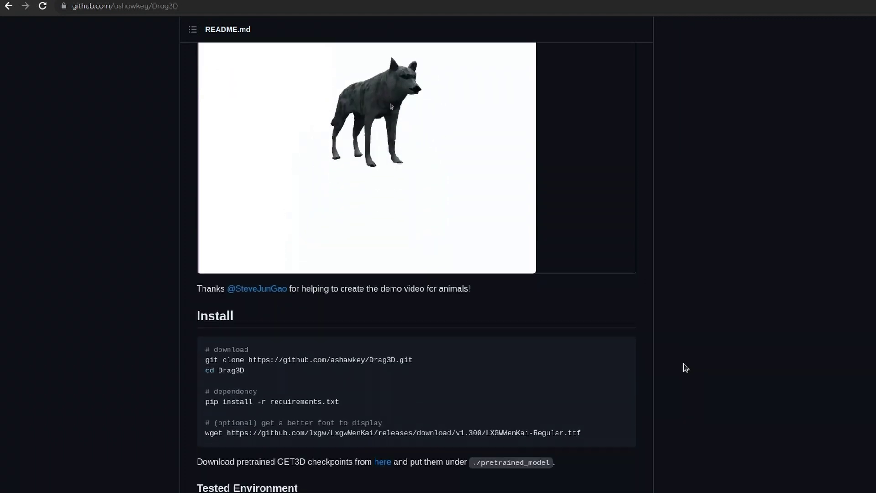
left_click_drag(205, 339, 298, 389)
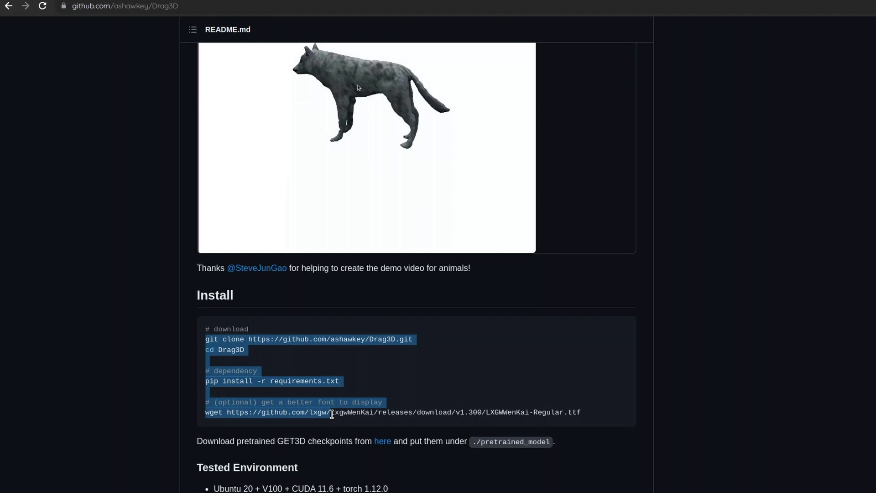
left_click(588, 398)
Step: Read through the Usage section and reach the GET3D repository's README
scroll(587, 387, "down", 3)
scroll(589, 390, "down", 3)
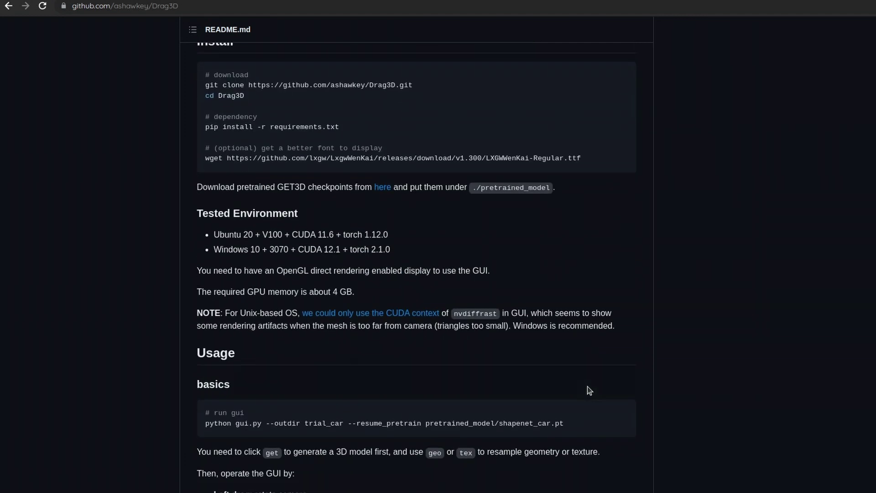
scroll(587, 386, "down", 4)
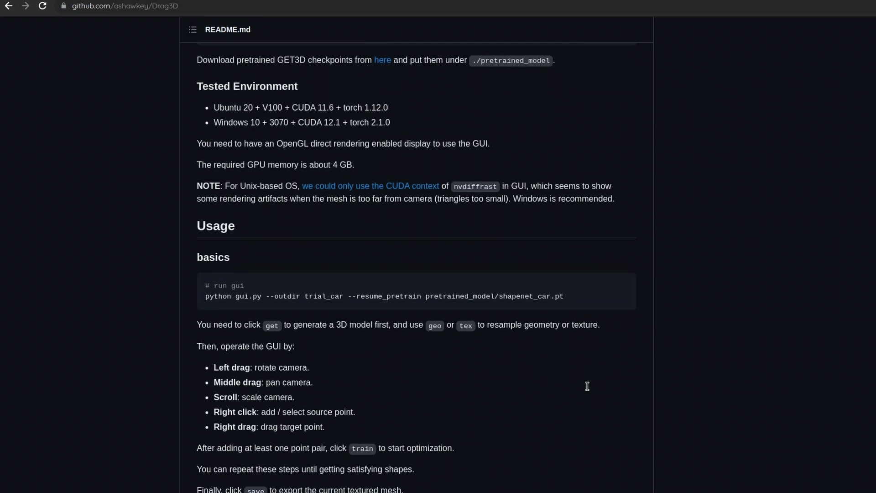
scroll(587, 386, "down", 3)
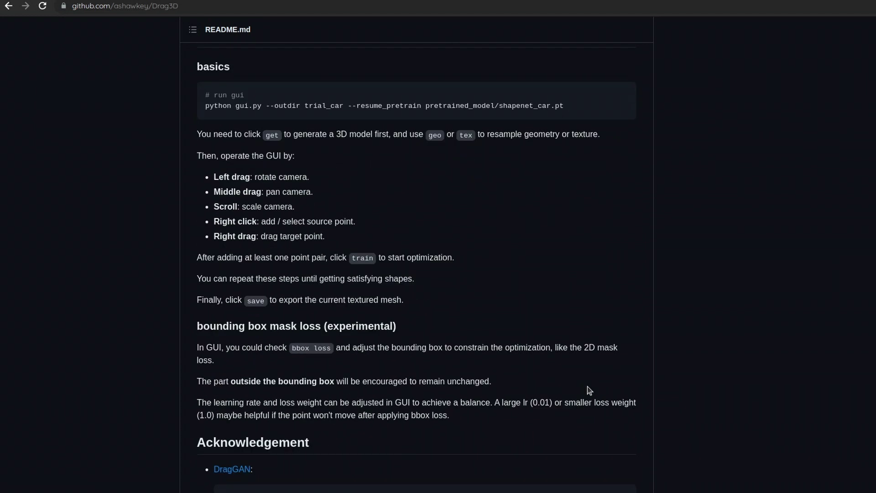
scroll(587, 387, "down", 5)
scroll(587, 386, "down", 3)
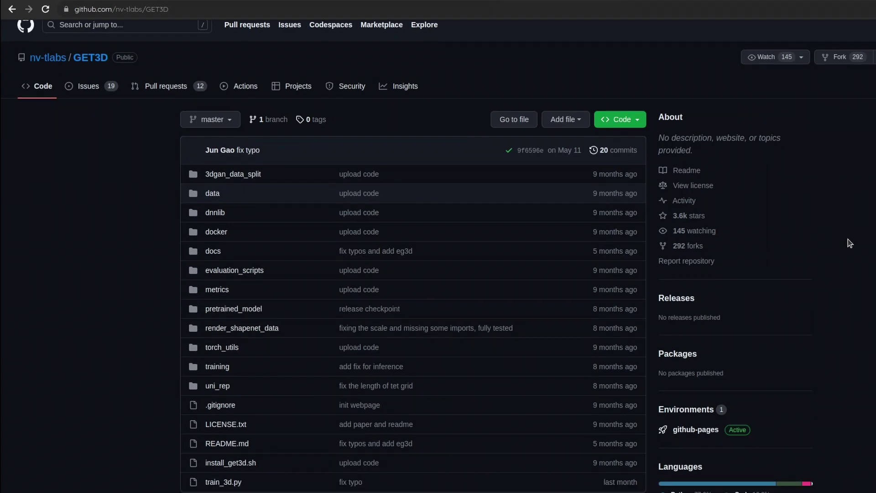
scroll(848, 239, "down", 9)
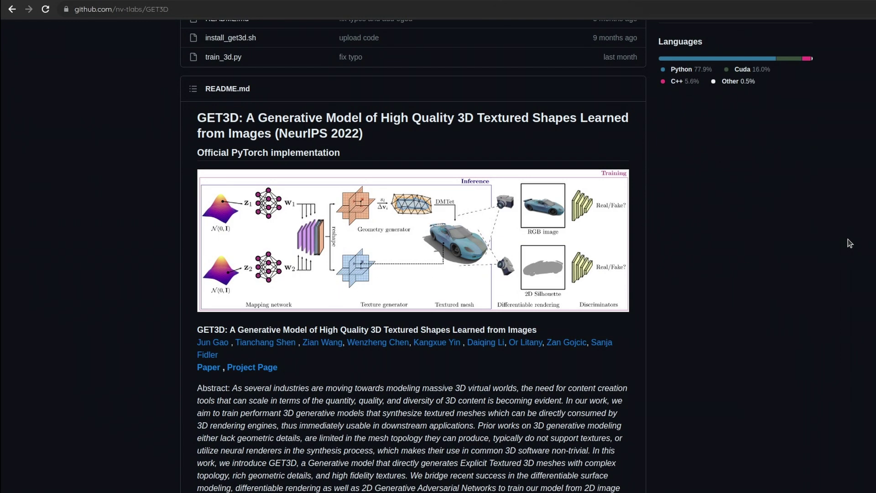
Step: Scroll the DragGAN README past its figure to the BibTeX citation, briefly selecting it
scroll(848, 239, "down", 1)
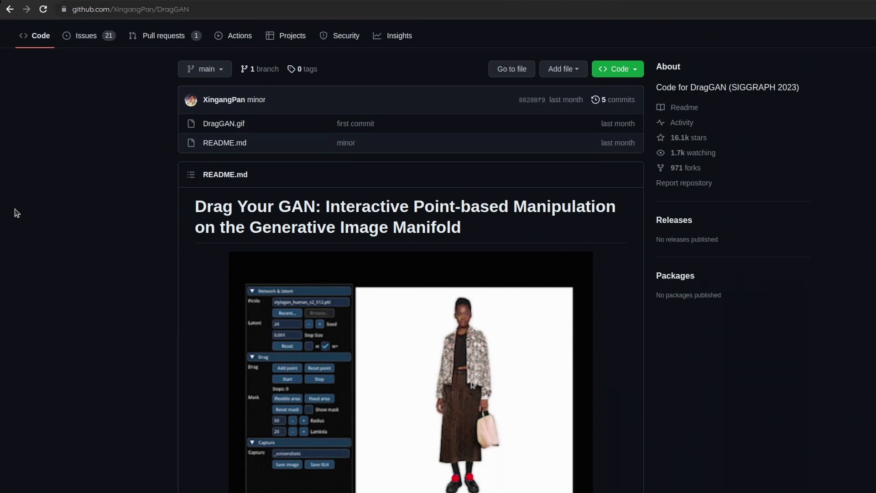
scroll(17, 213, "down", 3)
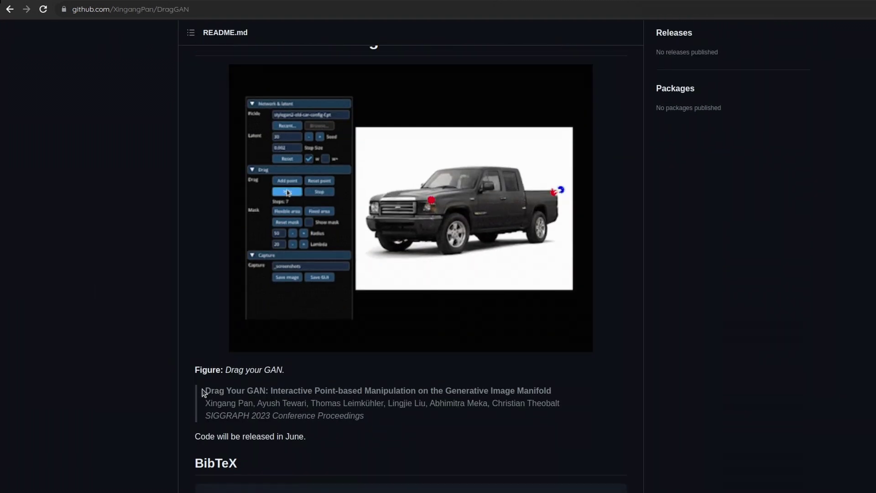
left_click_drag(203, 391, 411, 418)
left_click(411, 417)
scroll(514, 421, "down", 1)
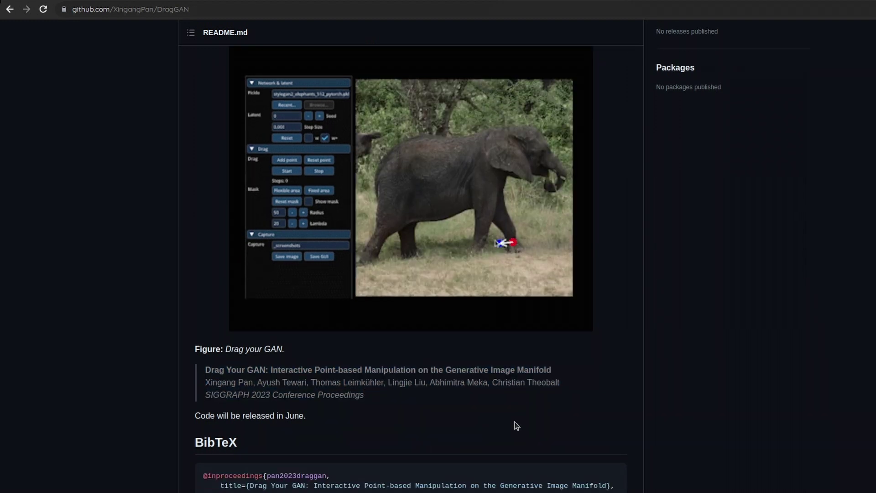
scroll(514, 421, "down", 2)
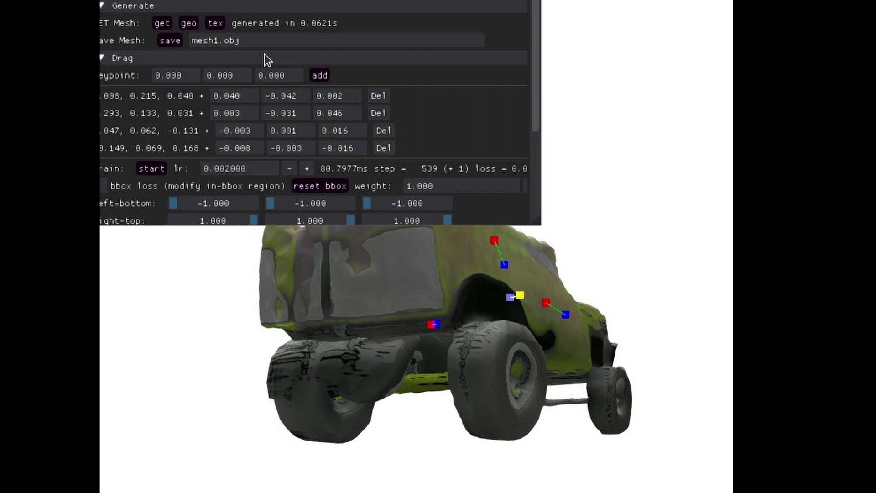
Step: Resume the deformation and watch the car from the rear, side and front
left_click(148, 169)
left_click_drag(287, 387, 398, 398)
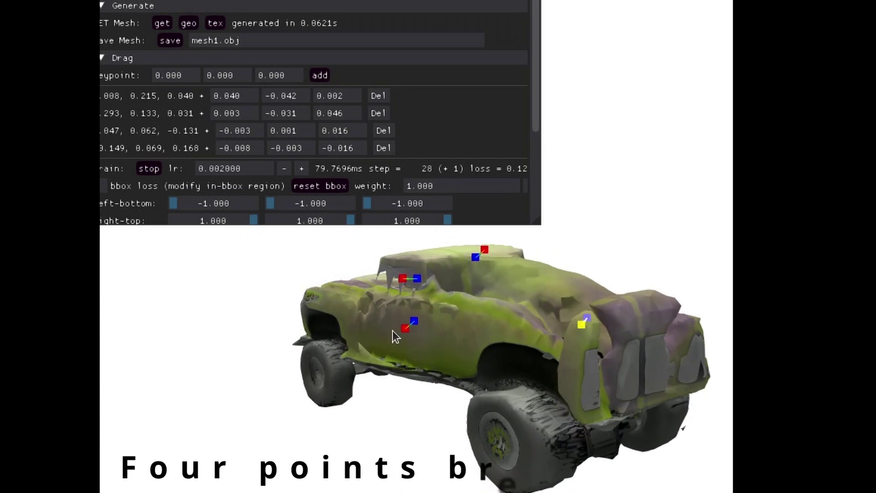
left_click_drag(392, 331, 511, 325)
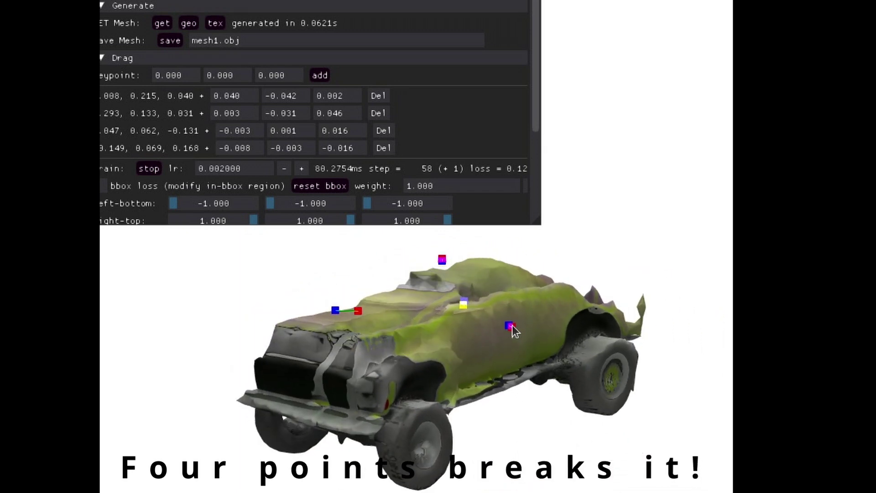
mouse_move(490, 350)
left_mouse_down()
mouse_move(522, 360)
mouse_move(528, 343)
mouse_move(477, 341)
left_mouse_up()
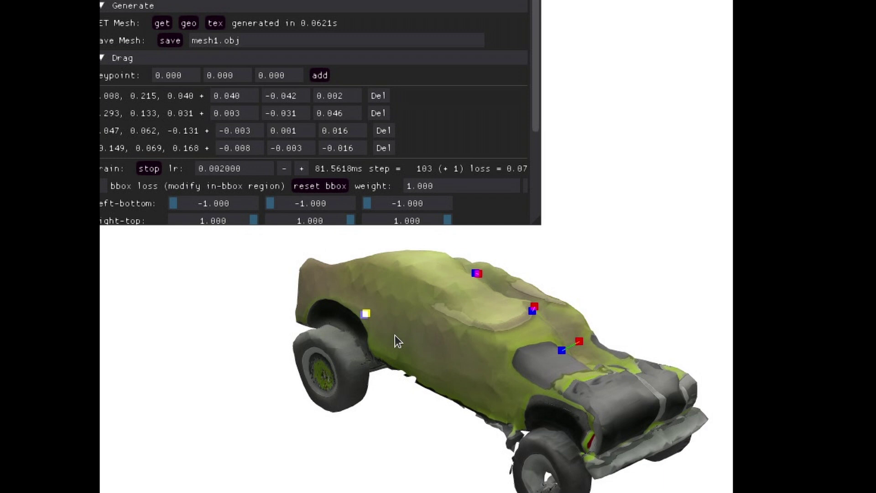
Step: Delete the fourth and third drag point pairs, leaving two
left_click_drag(516, 364, 561, 357)
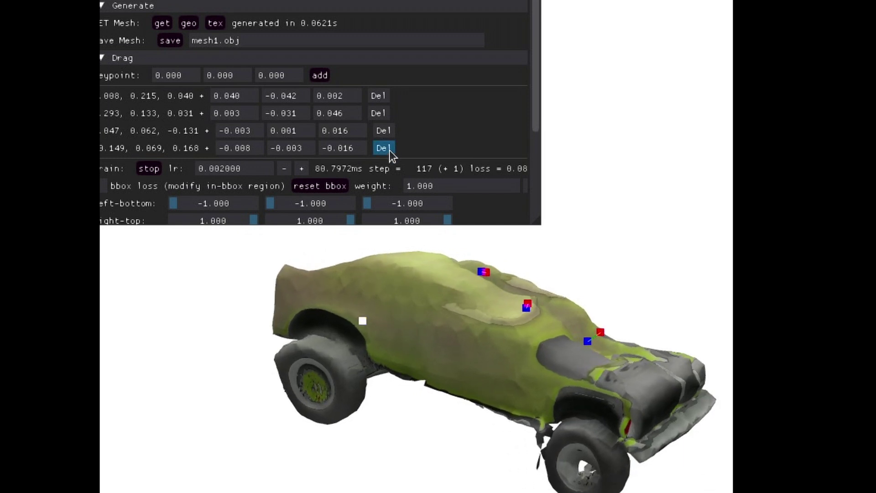
left_click(383, 149)
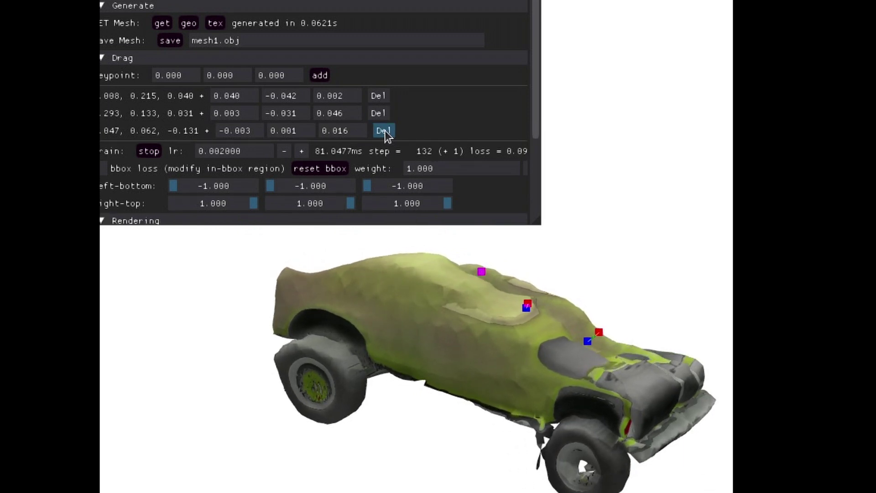
left_click(383, 131)
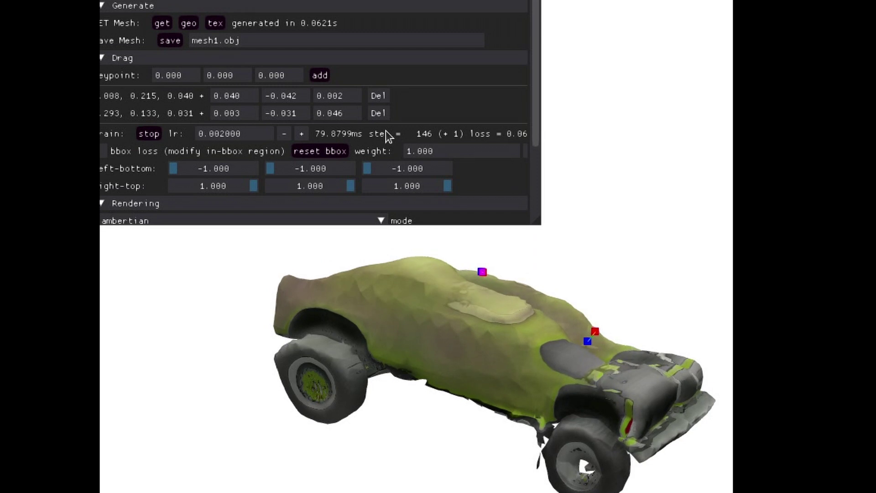